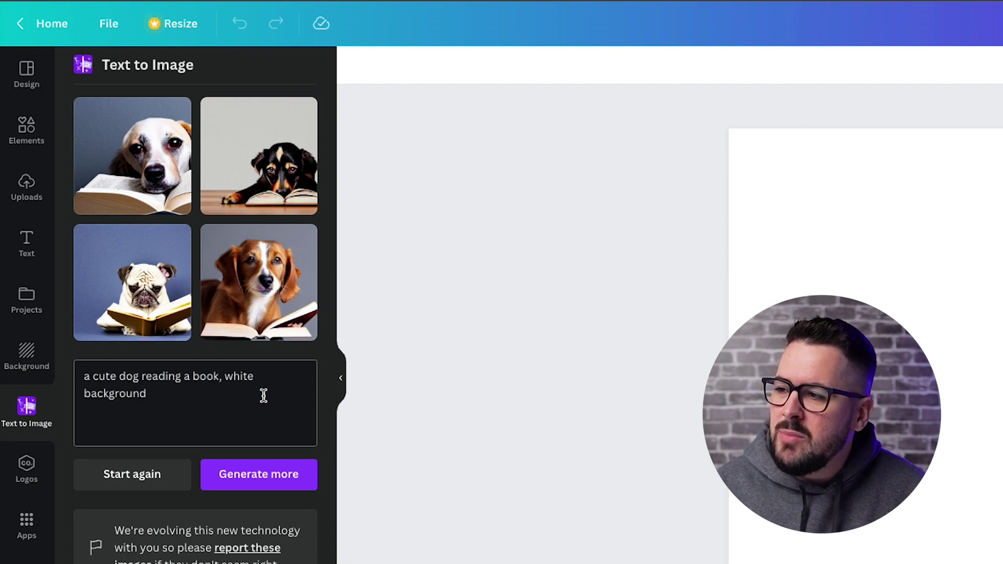
# Start over and generate Drawing-style images from the prompt "a cute dog reading a book on a white background".
pyautogui.click(176, 474)
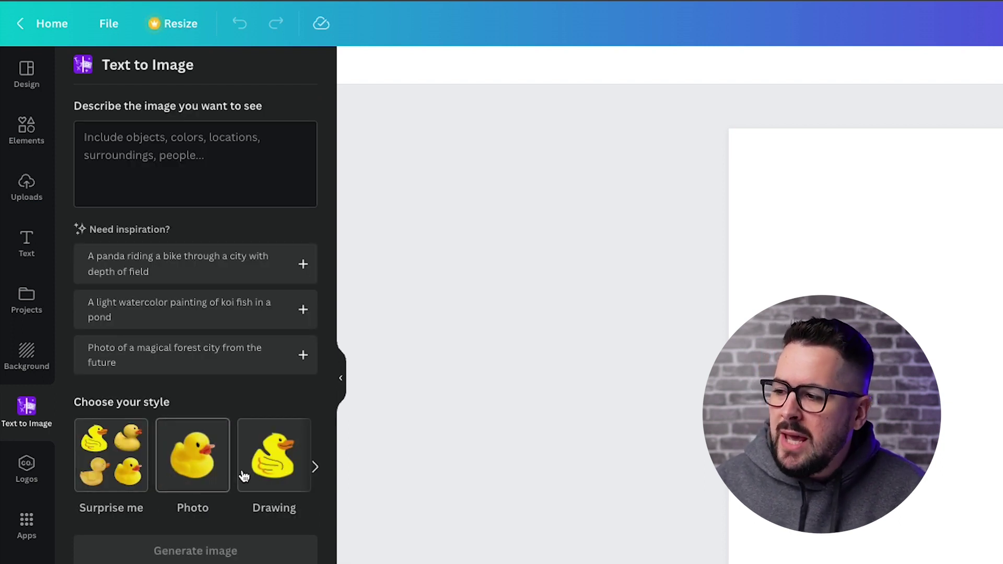
pyautogui.click(314, 469)
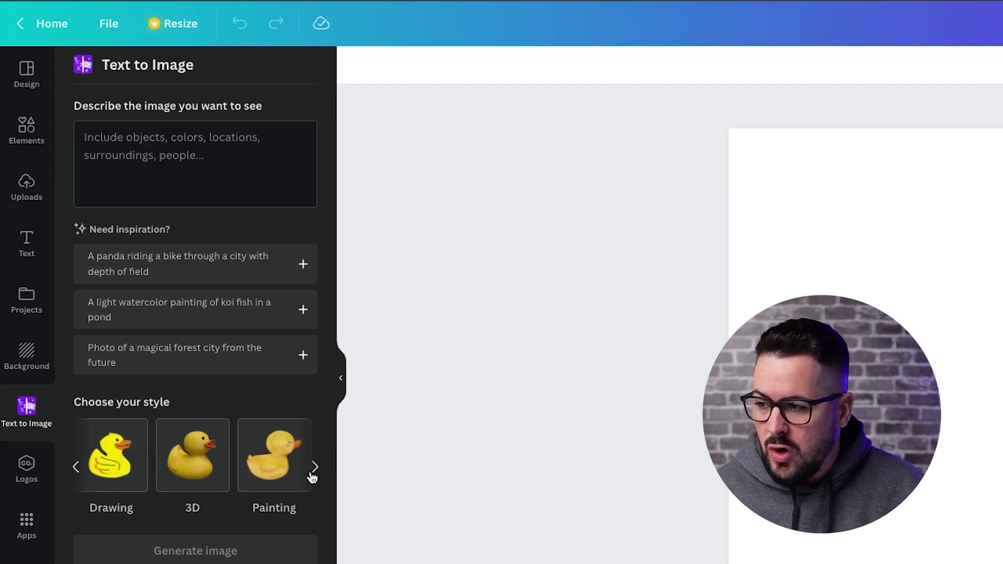
pyautogui.click(315, 469)
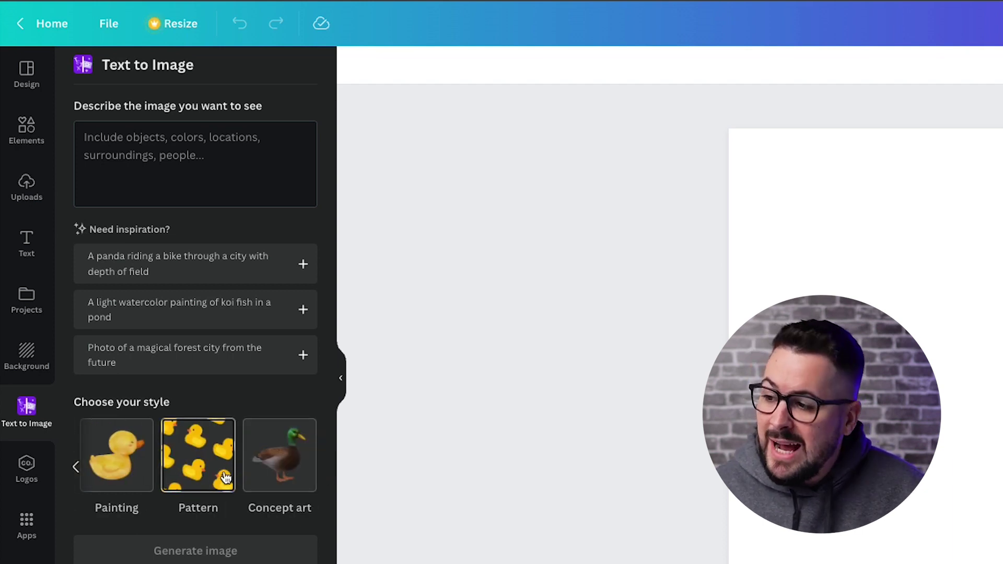
pyautogui.click(75, 468)
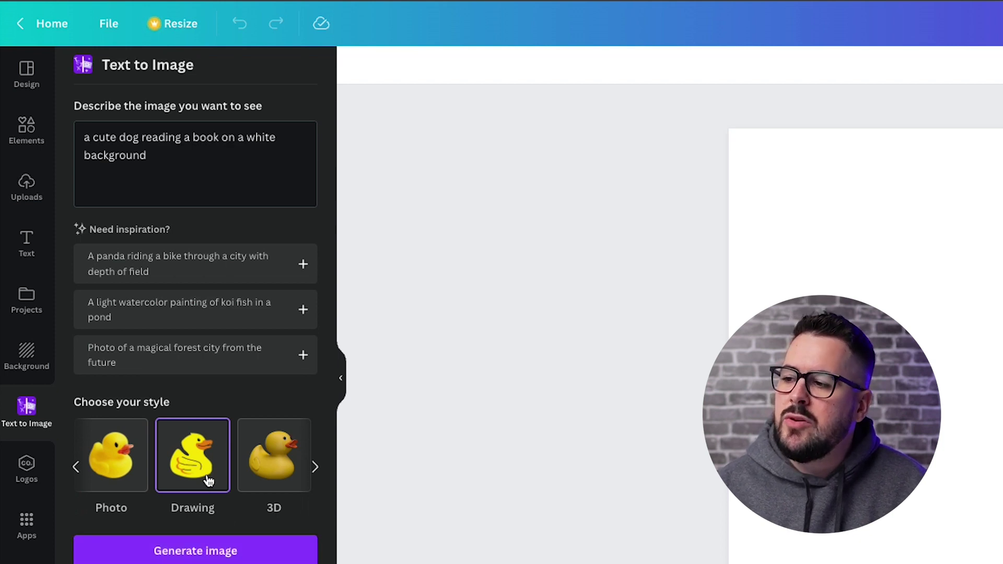
pyautogui.click(233, 554)
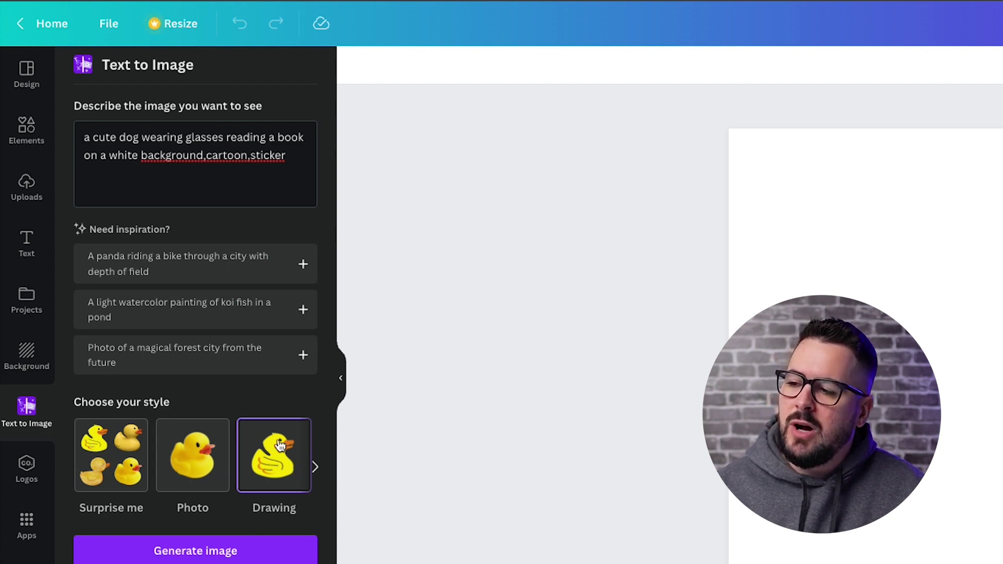
# Generate Drawing-style images of "a cute dog wearing glasses reading a book on a white background,cartoon,sticker" and place the black-and-white cartoon dog on the page.
pyautogui.click(266, 557)
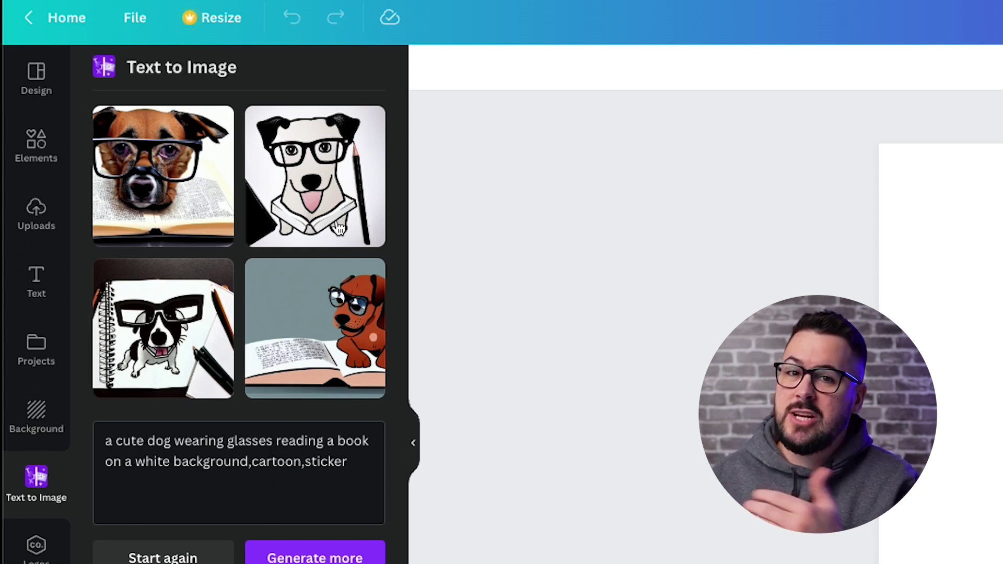
pyautogui.click(339, 228)
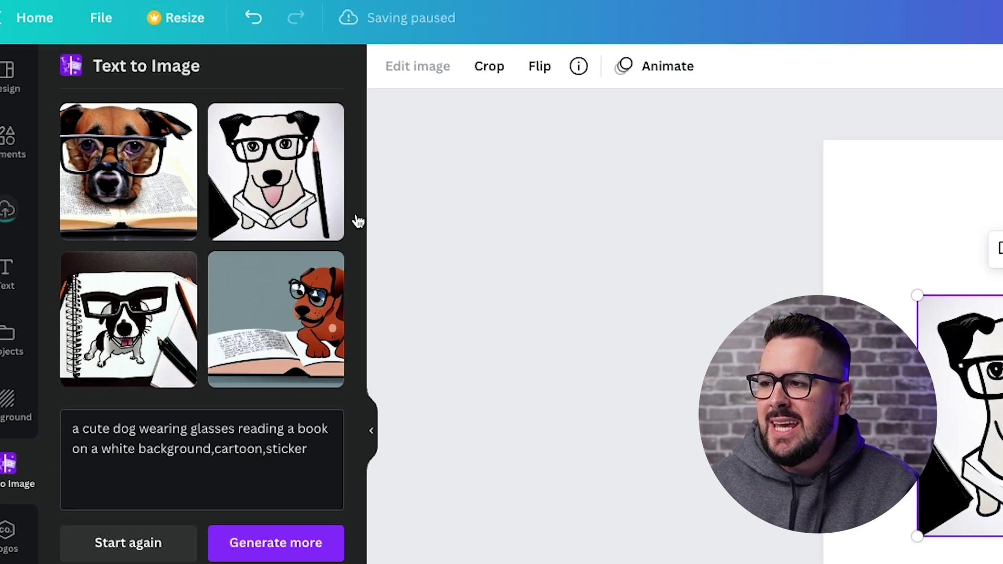
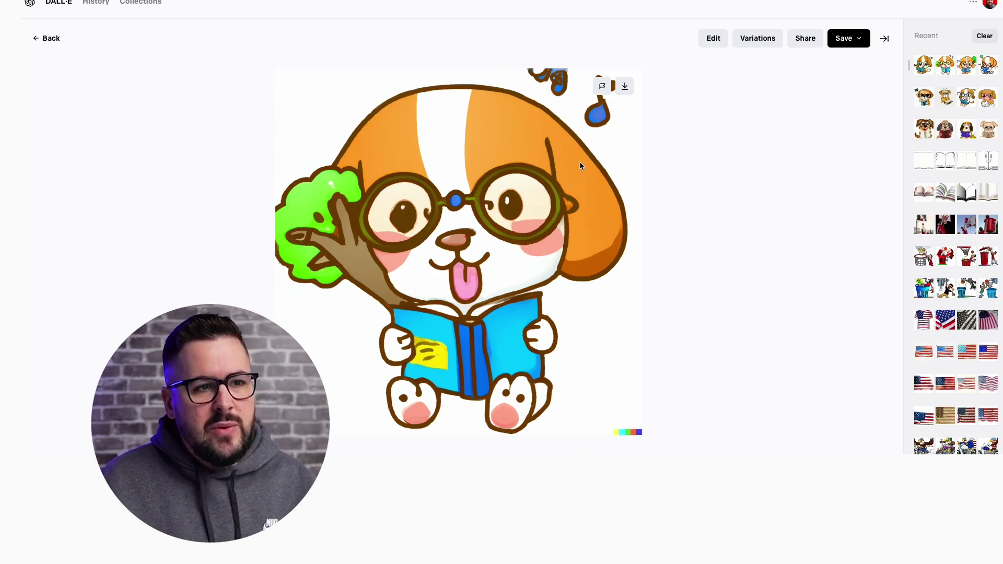
# In DALL·E, open the cartoon dog for editing and add a 1024 x 1024 generation frame extending past the tree, level with the image.
pyautogui.click(713, 42)
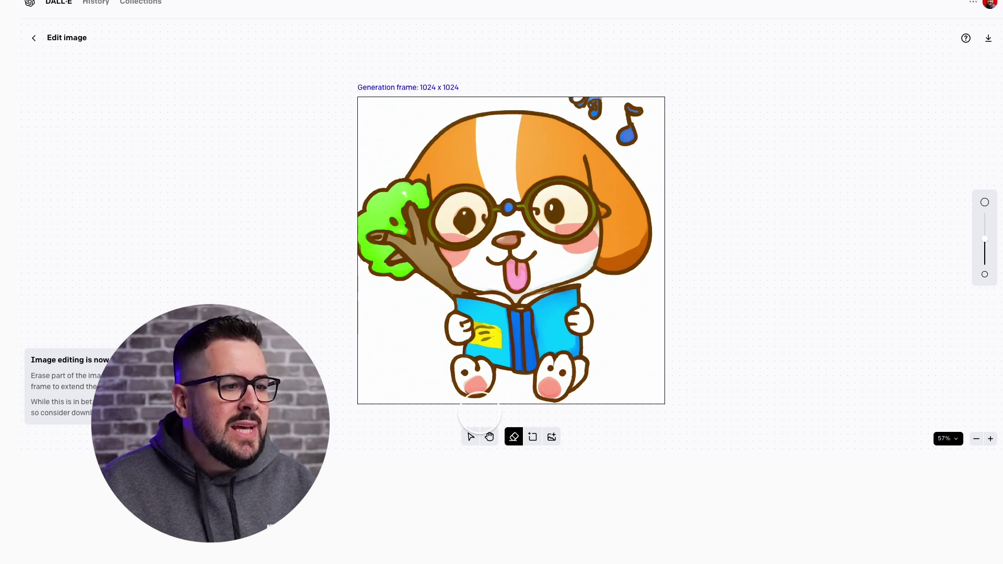
pyautogui.click(533, 436)
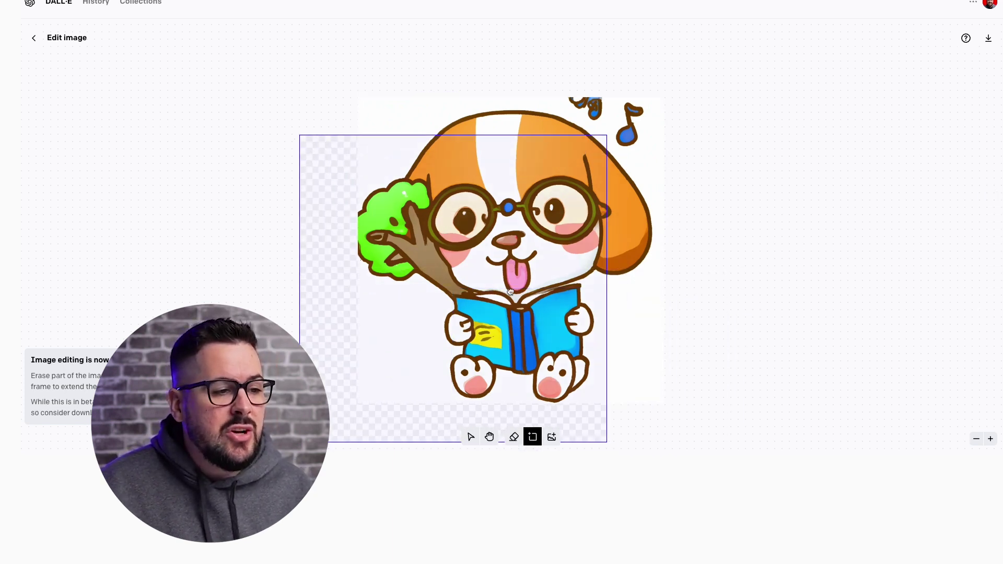
pyautogui.click(505, 268)
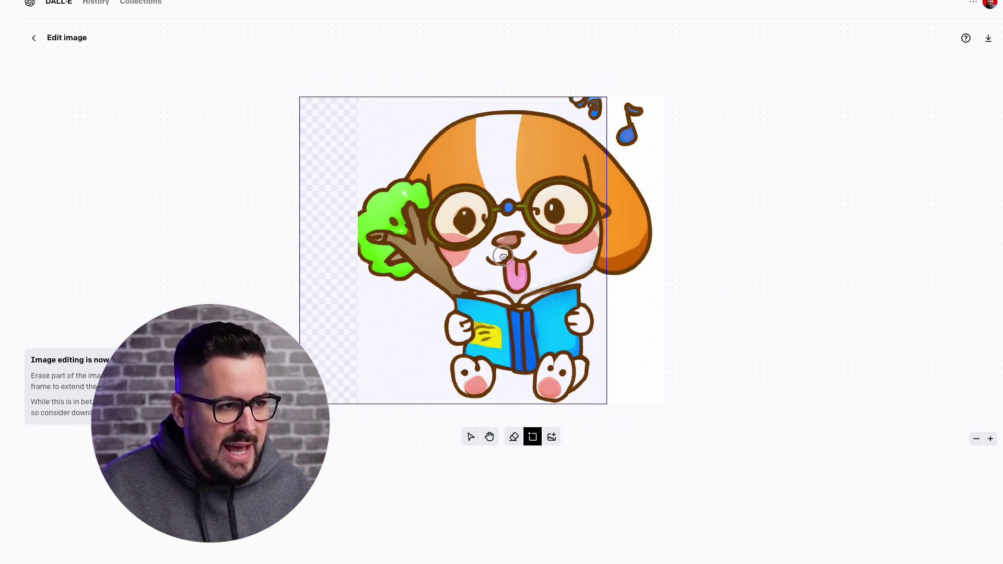
pyautogui.click(505, 260)
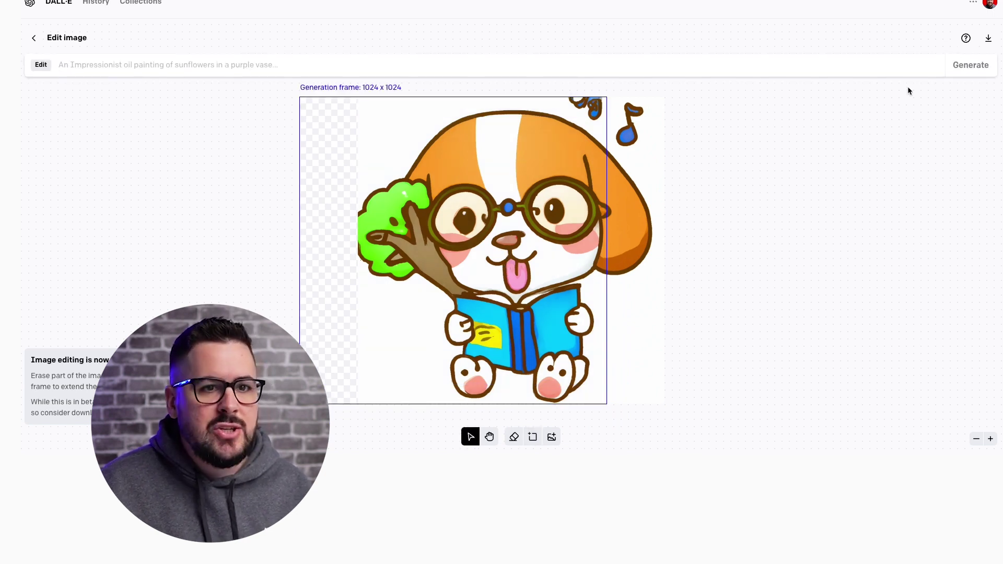
# Generate an extension of the image with the prompt "more of the drawing" and accept the first variant.
pyautogui.click(562, 64)
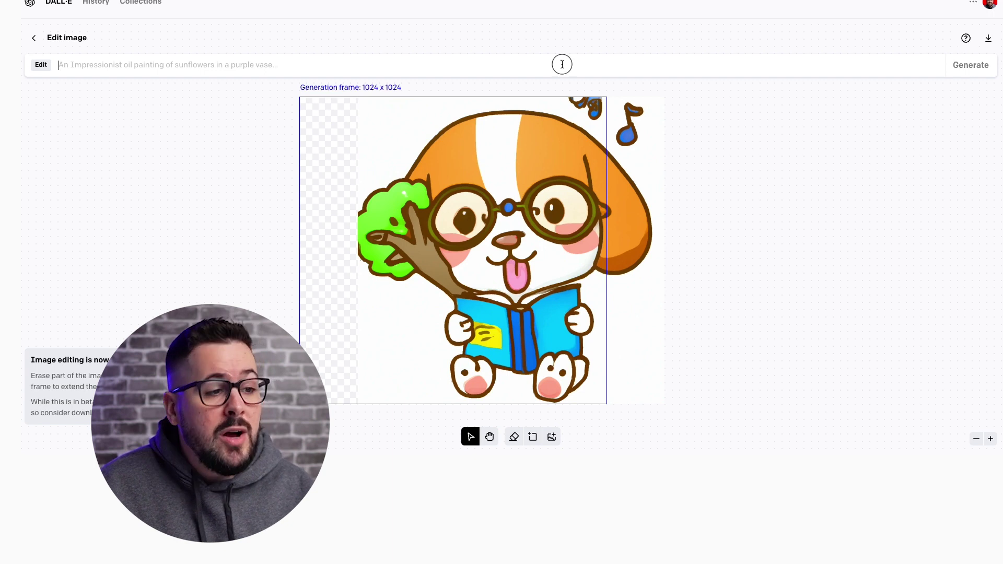
pyautogui.write('more o')
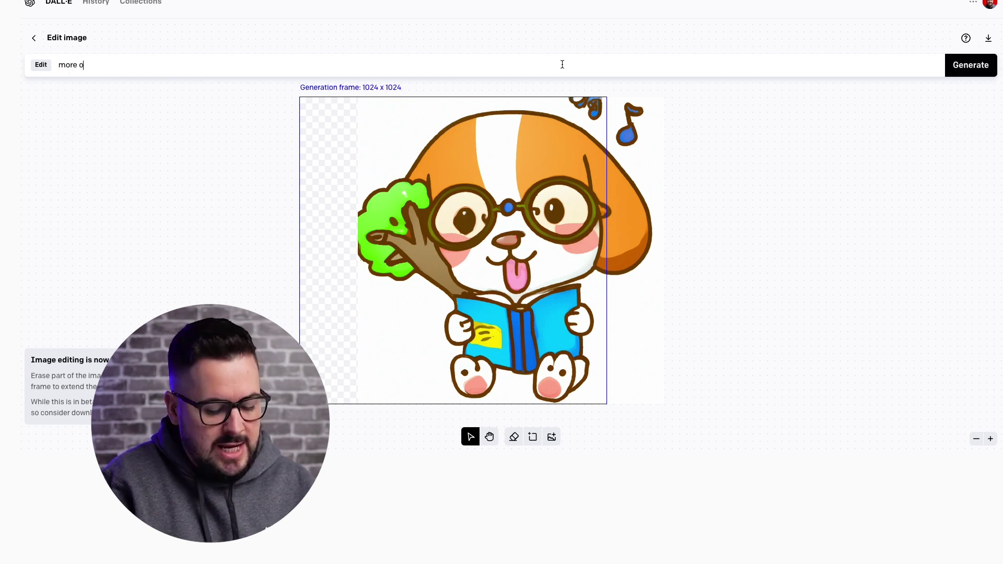
pyautogui.write('f the drawing')
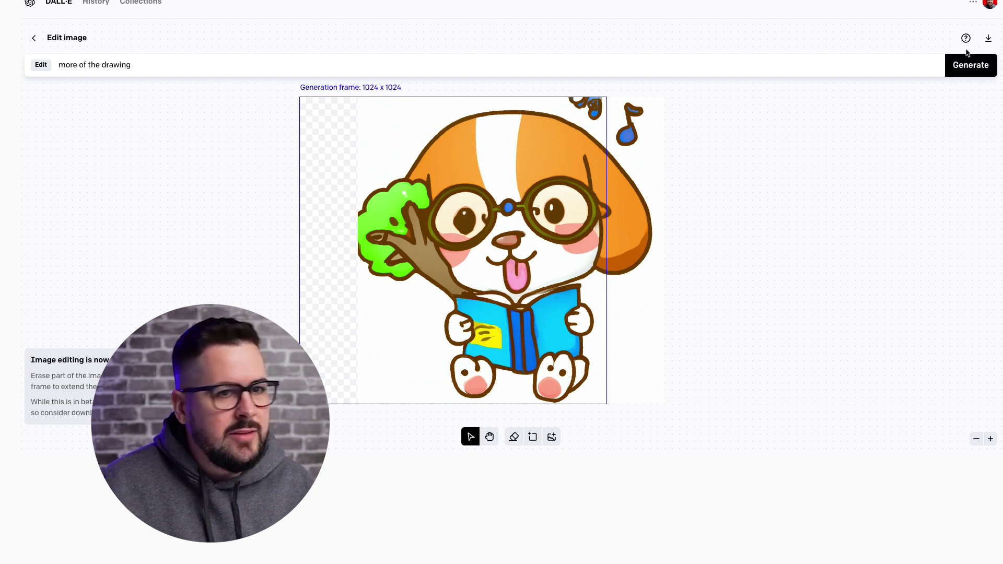
pyautogui.click(957, 72)
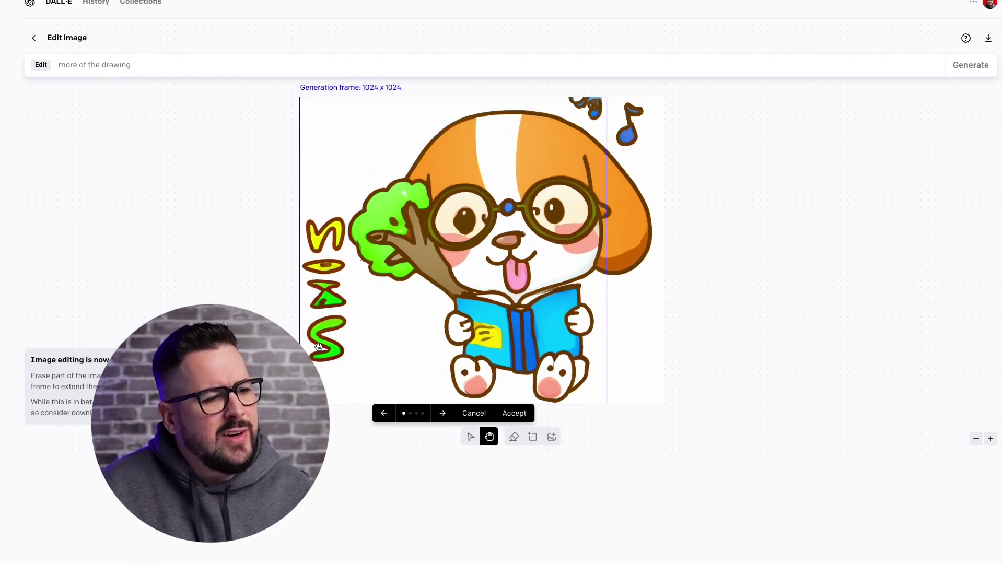
pyautogui.click(515, 413)
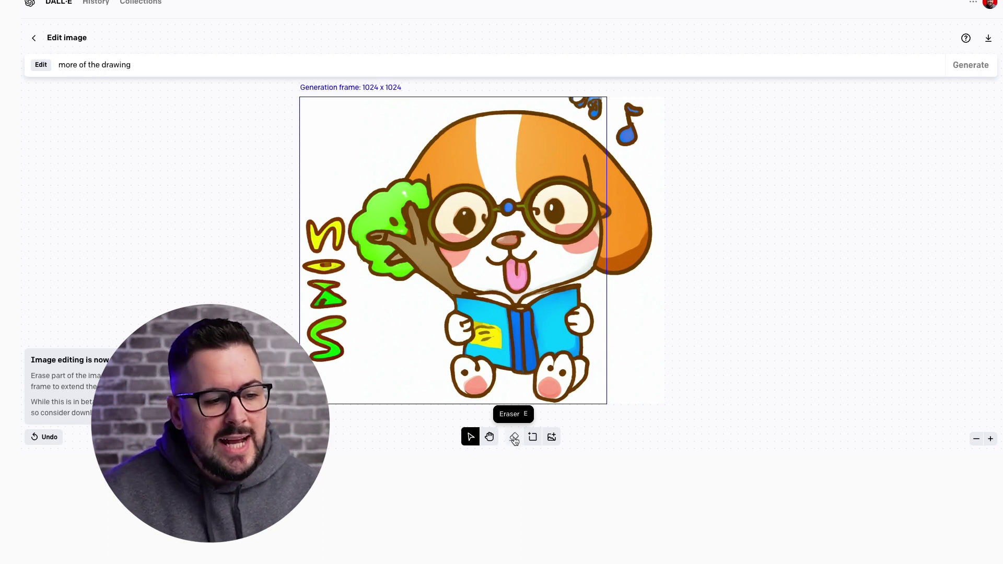
# Switch to the Eraser and try a short stroke over the dog's face beside the glasses.
pyautogui.click(514, 439)
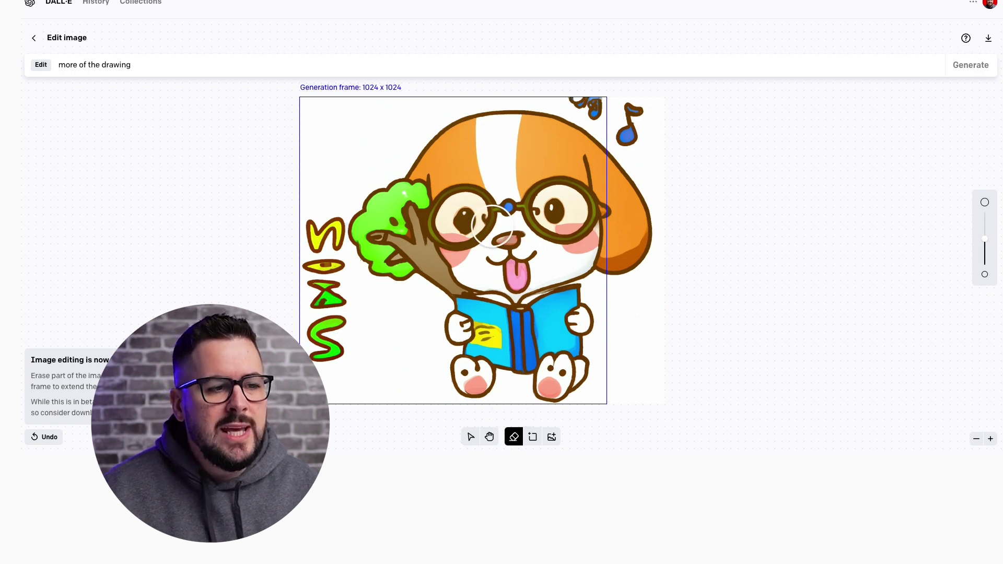
pyautogui.moveTo(479, 213)
pyautogui.mouseDown()
pyautogui.moveTo(444, 209)
pyautogui.moveTo(441, 225)
pyautogui.moveTo(461, 238)
pyautogui.moveTo(477, 223)
pyautogui.mouseUp()
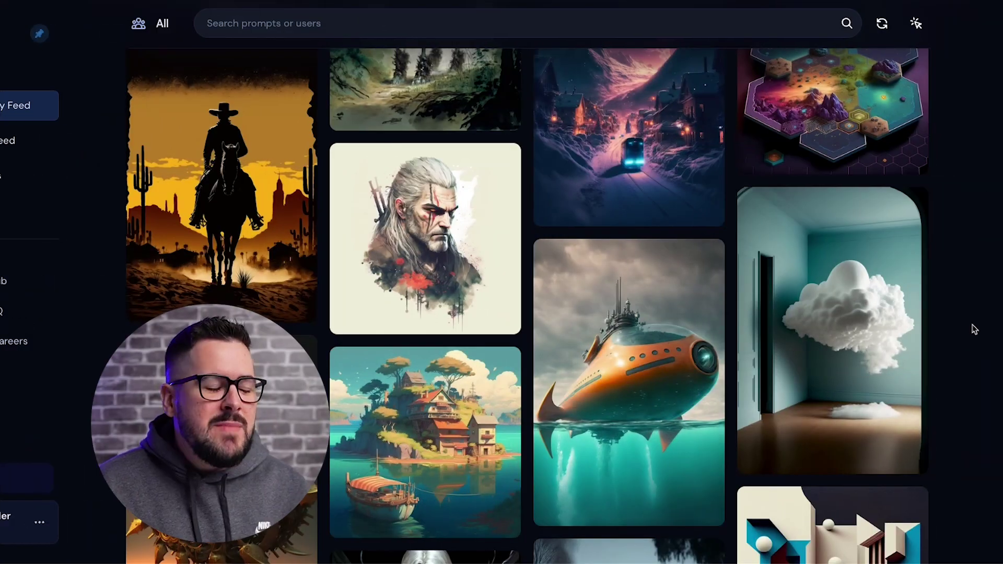
# Browse the Midjourney community feed to examine the range of styles in the generated images.
pyautogui.scroll(-5, 974, 329)
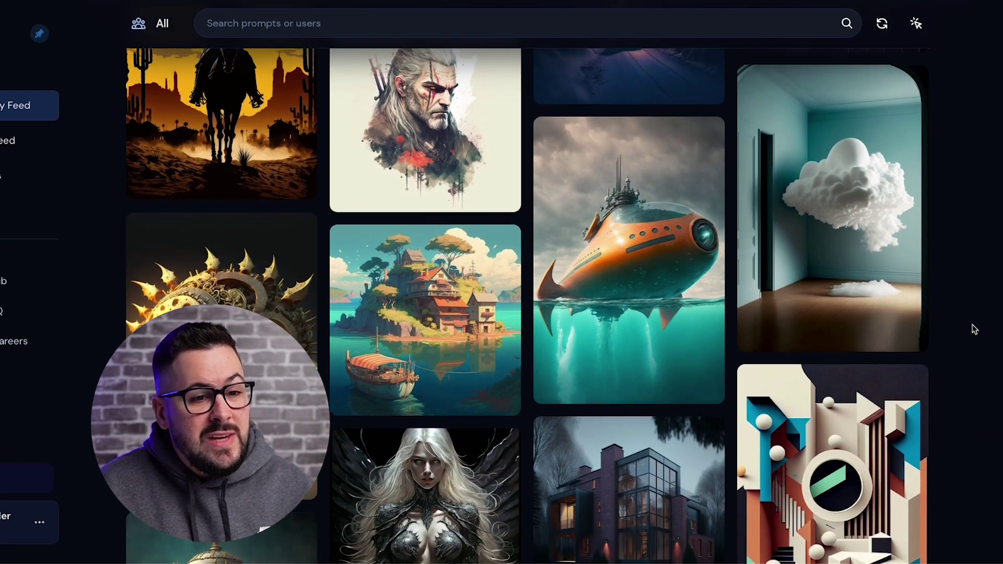
pyautogui.scroll(-9, 975, 330)
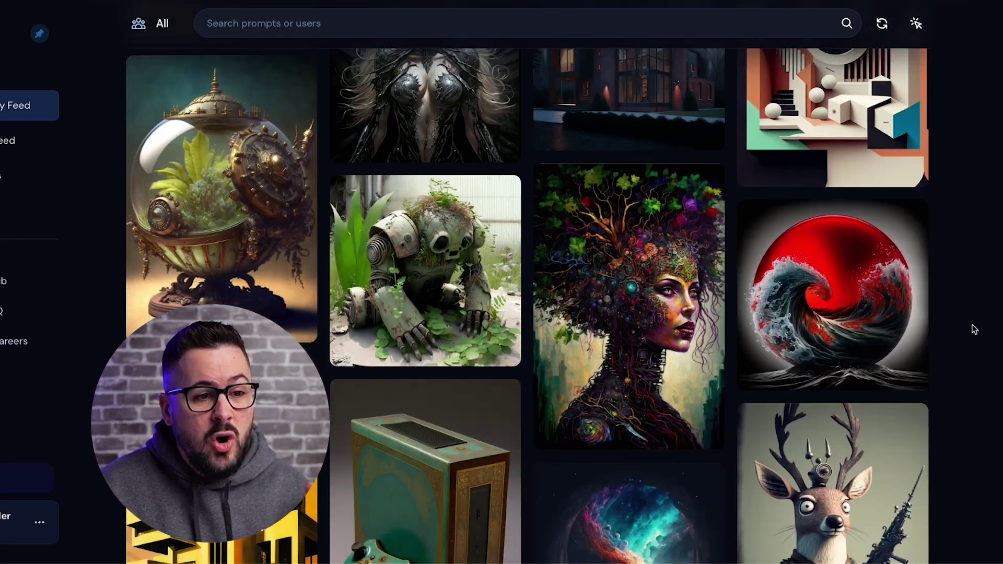
pyautogui.scroll(-8, 975, 330)
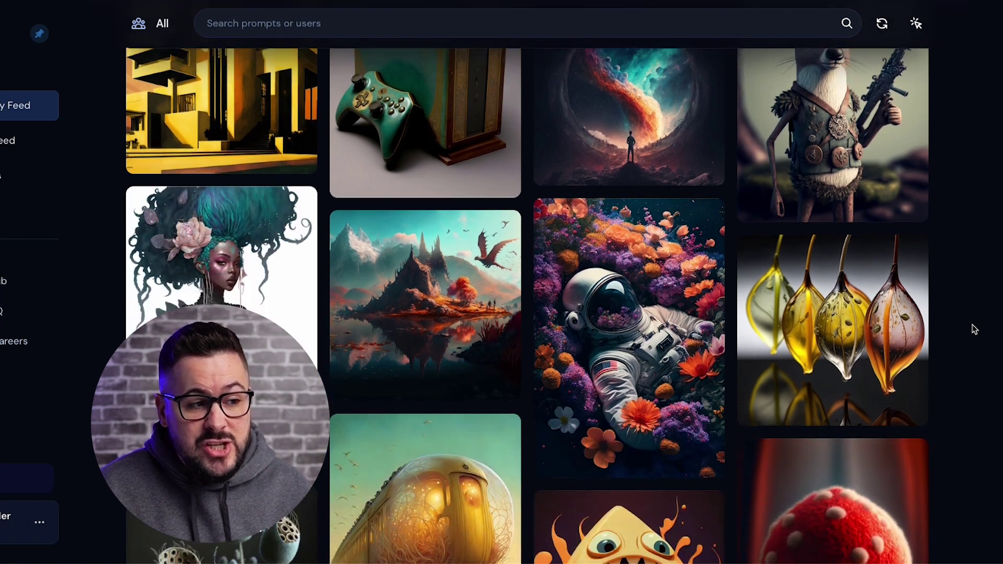
pyautogui.scroll(-1, 974, 329)
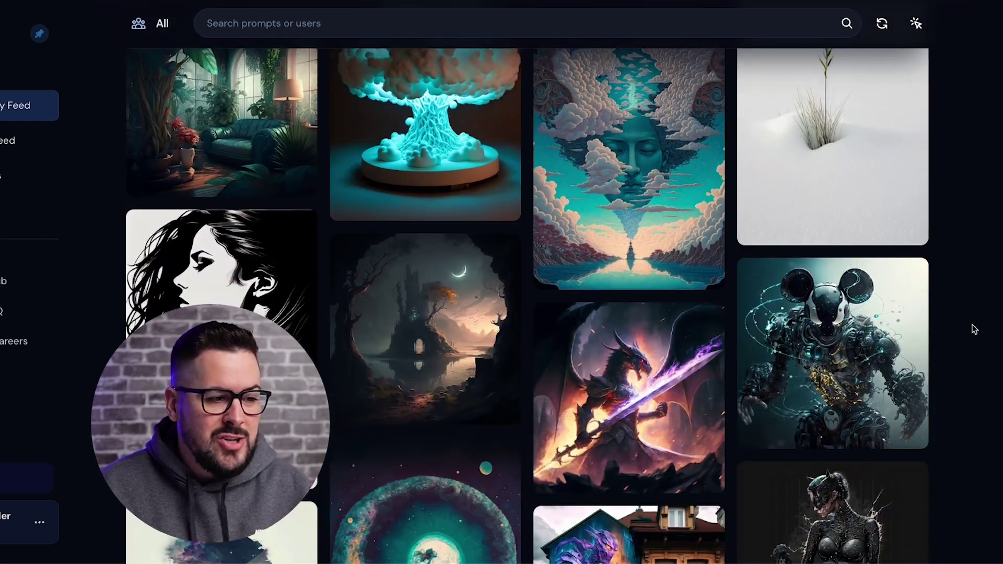
pyautogui.scroll(-10, 974, 329)
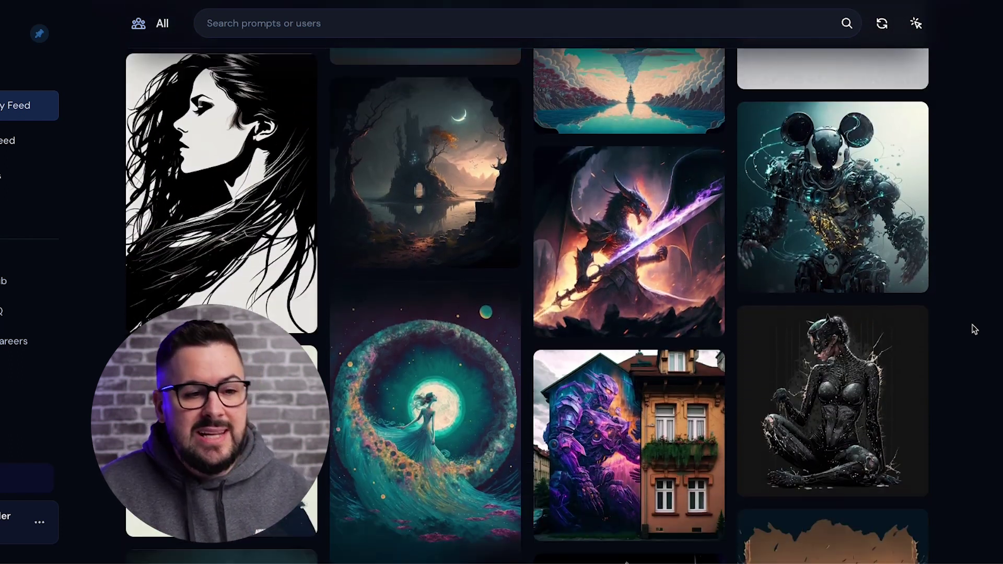
pyautogui.scroll(-7, 974, 329)
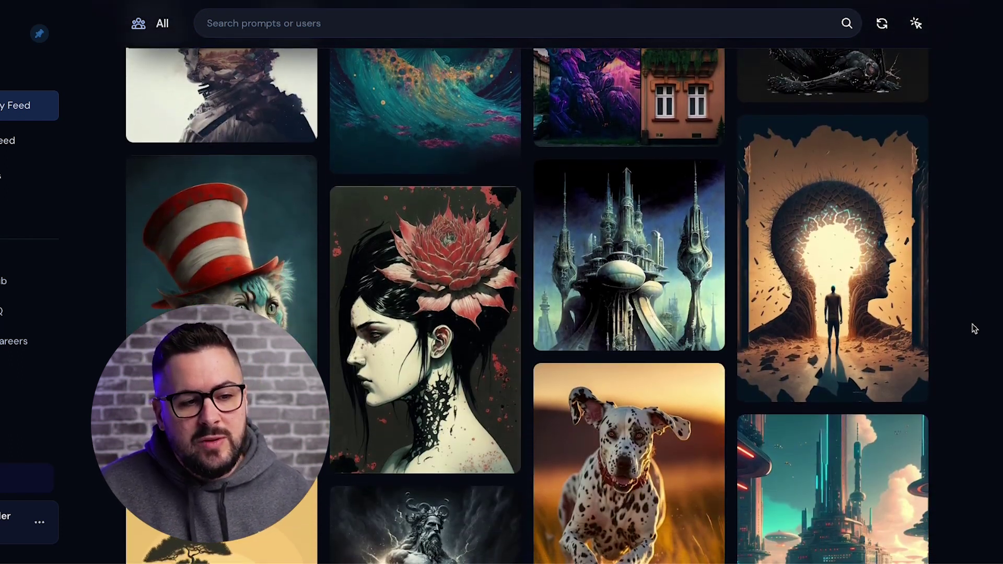
pyautogui.scroll(-6, 974, 329)
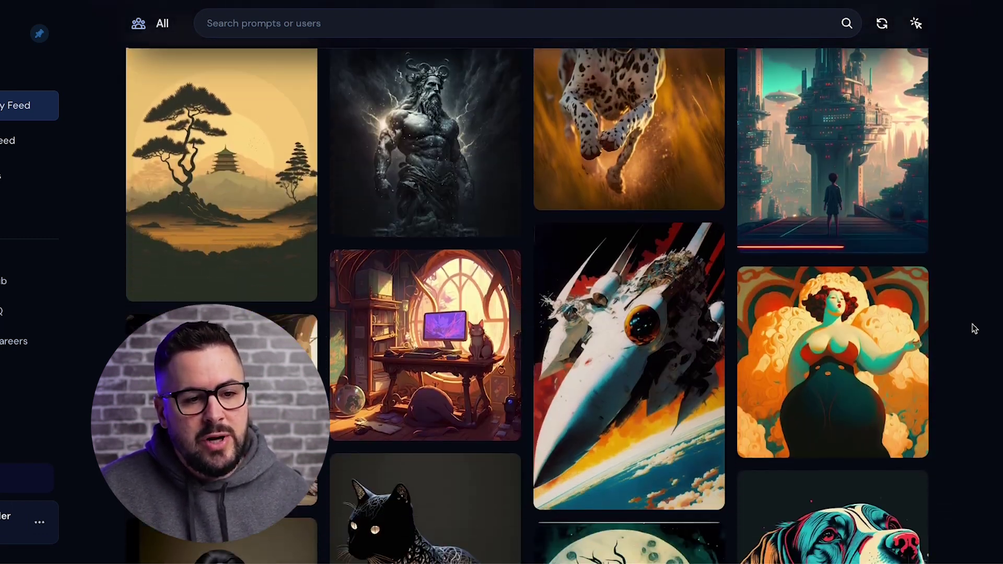
pyautogui.scroll(-5, 975, 329)
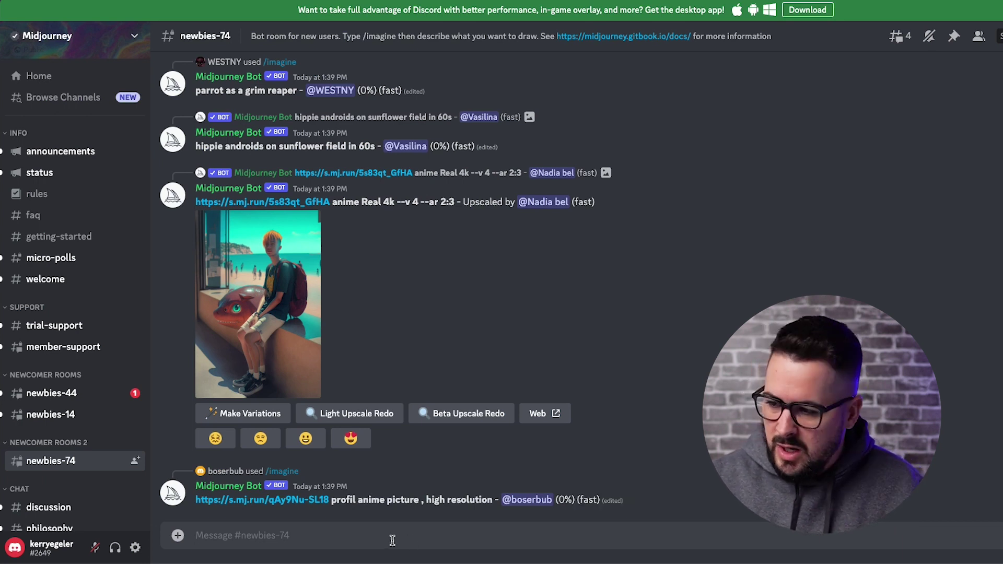
# In Midjourney's newbies-74 Discord channel, submit /imagine with "a drawing of a cute dog wearing glasses reading a book, white background,8k,--v 4" and close the enlarged result.
pyautogui.write('/imagine')
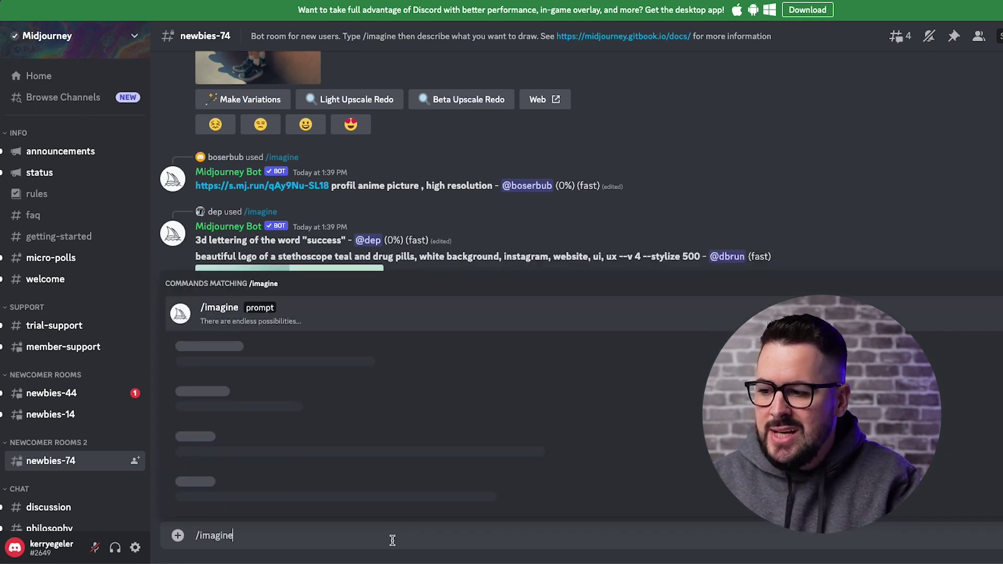
pyautogui.press('Tab')
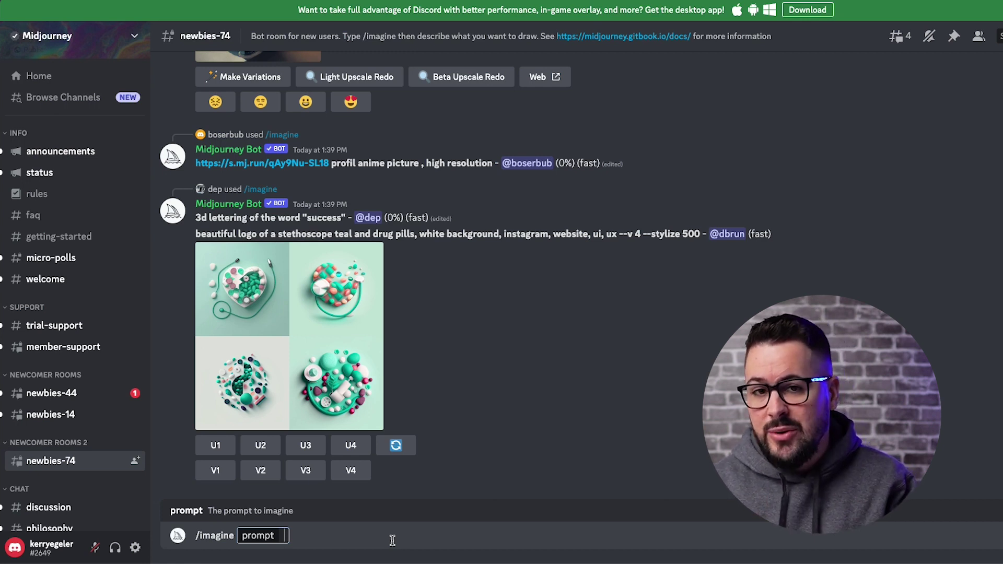
pyautogui.write('a drawing of a cute dog wearing glasses reading a book, white background,8k,--v 4')
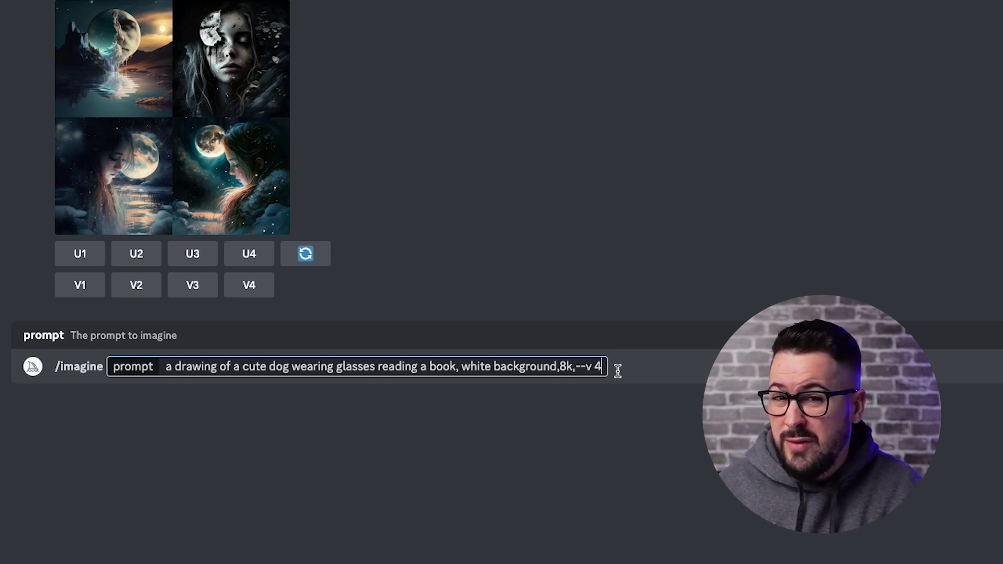
pyautogui.press('Return')
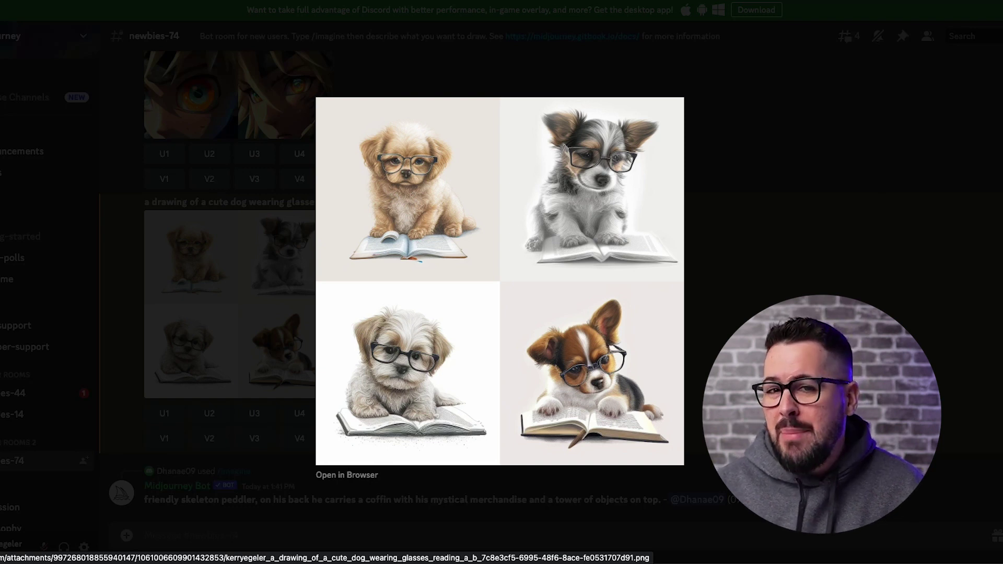
pyautogui.press('Escape')
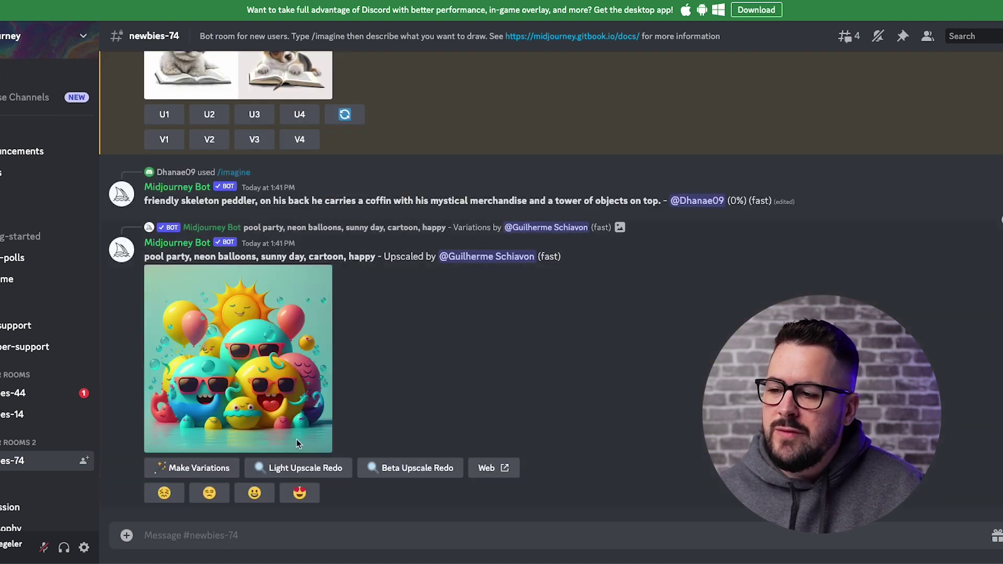
# Find the variations of the dog drawing among the channel's messages and enlarge the image grid.
pyautogui.scroll(5, 200, 368)
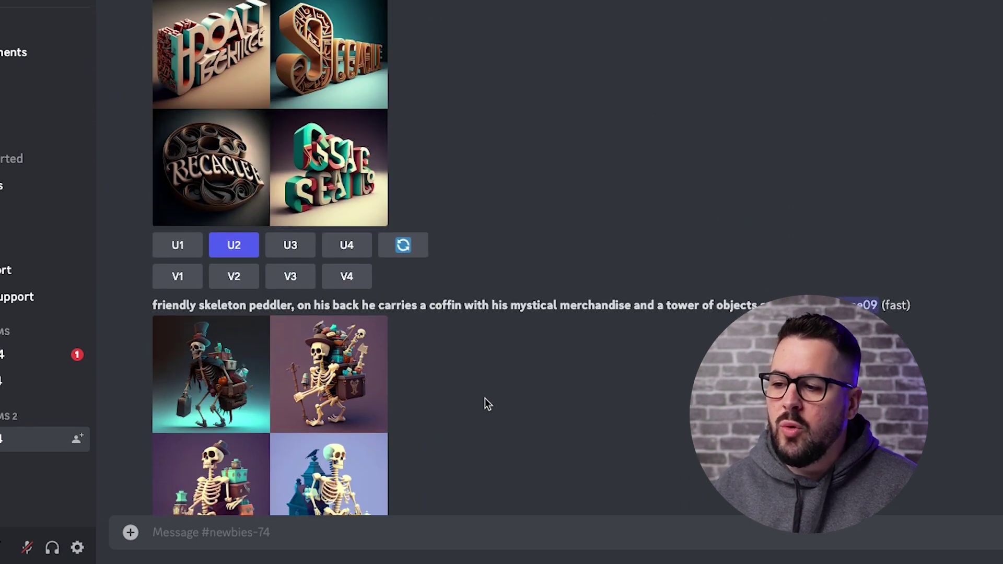
pyautogui.scroll(10, 485, 398)
pyautogui.scroll(-3, 485, 398)
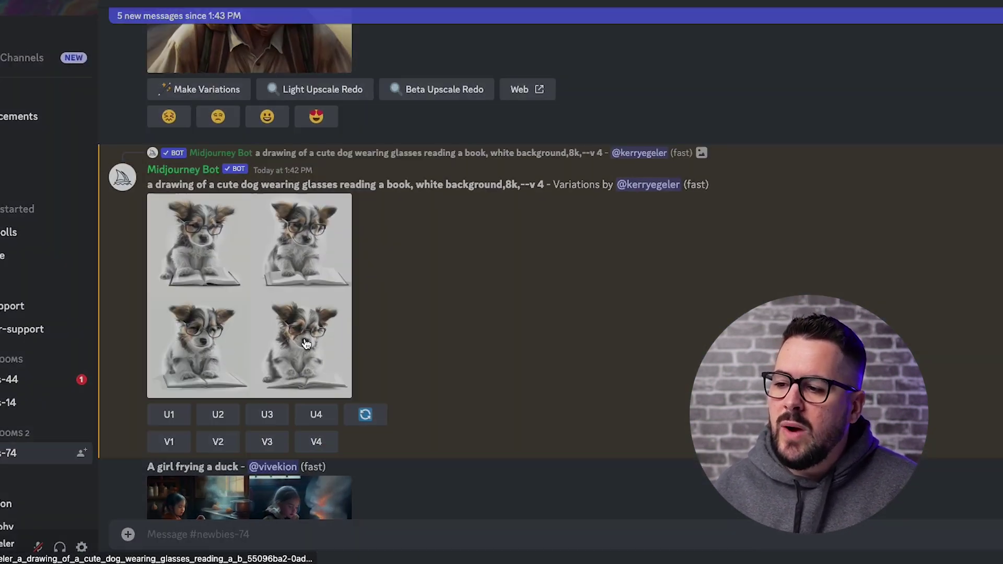
pyautogui.click(333, 313)
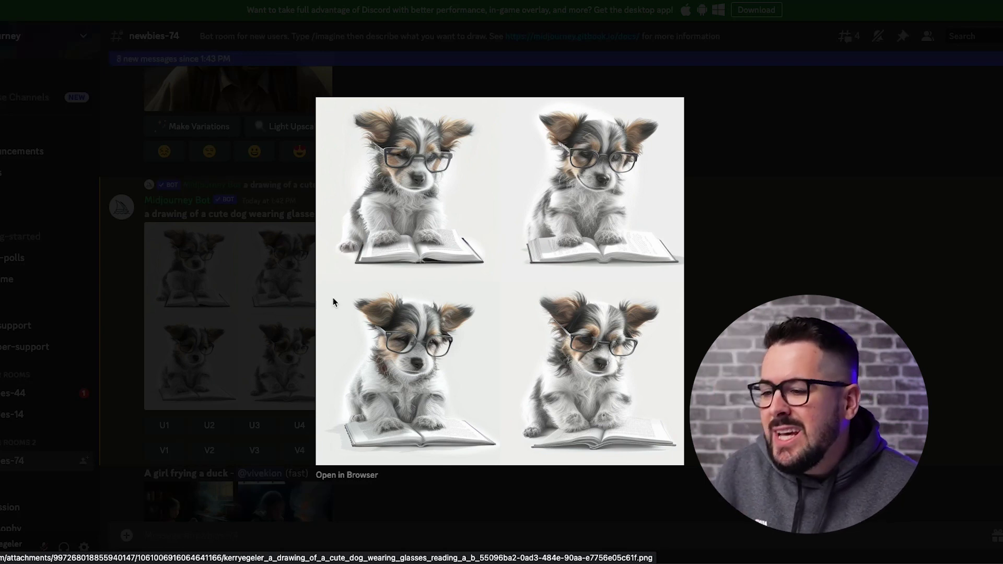
# Find the upscaled version of the dog drawing among the channel's messages and open the image full size in the browser.
pyautogui.click(706, 299)
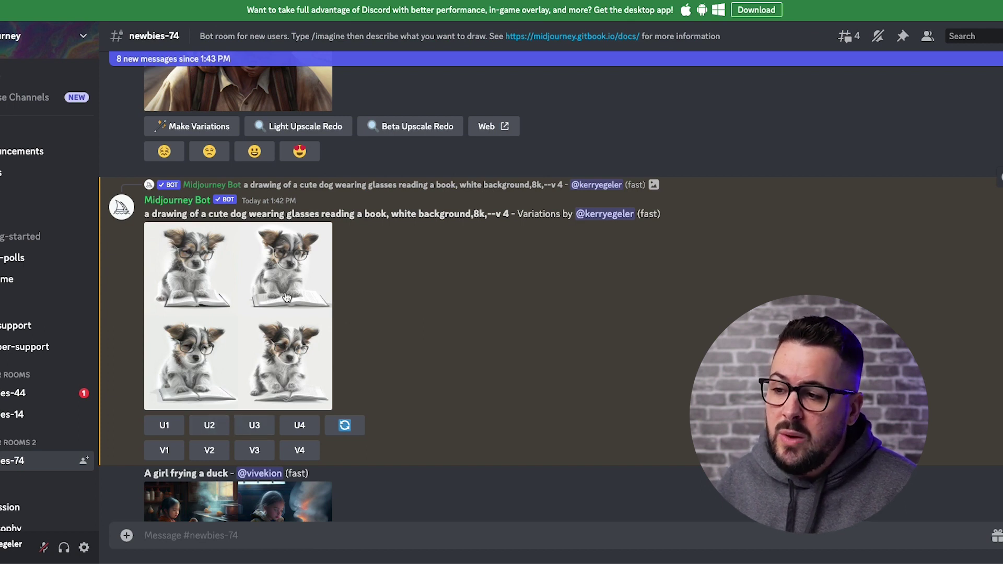
pyautogui.scroll(-1, 393, 360)
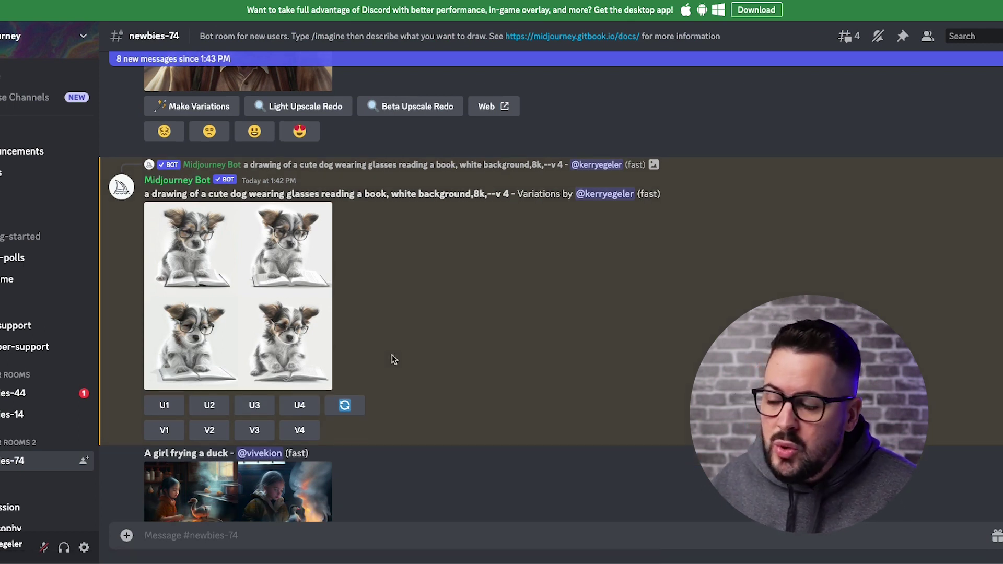
pyautogui.scroll(-5, 539, 394)
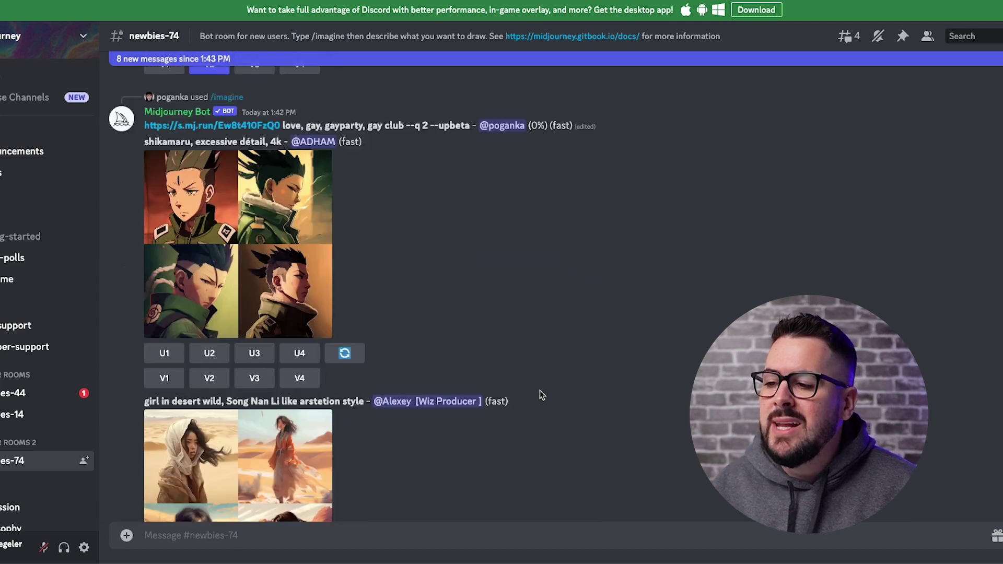
pyautogui.scroll(-20, 539, 394)
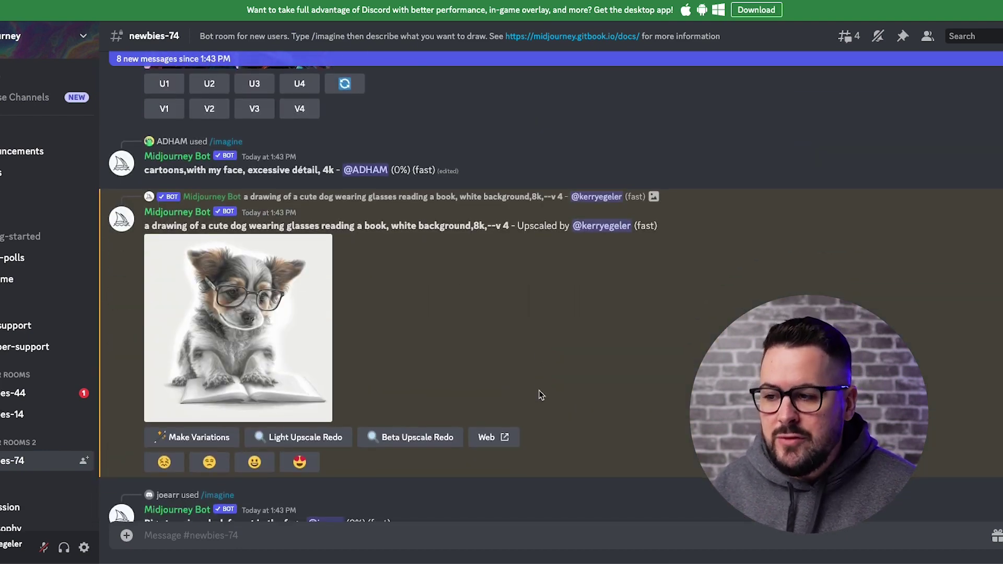
pyautogui.scroll(-1, 540, 394)
pyautogui.click(295, 317)
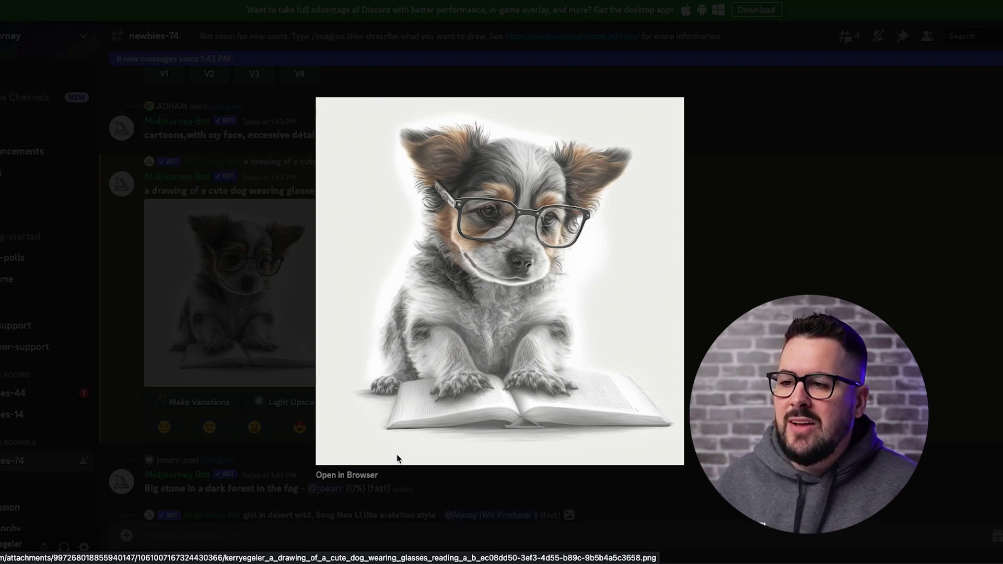
pyautogui.click(356, 475)
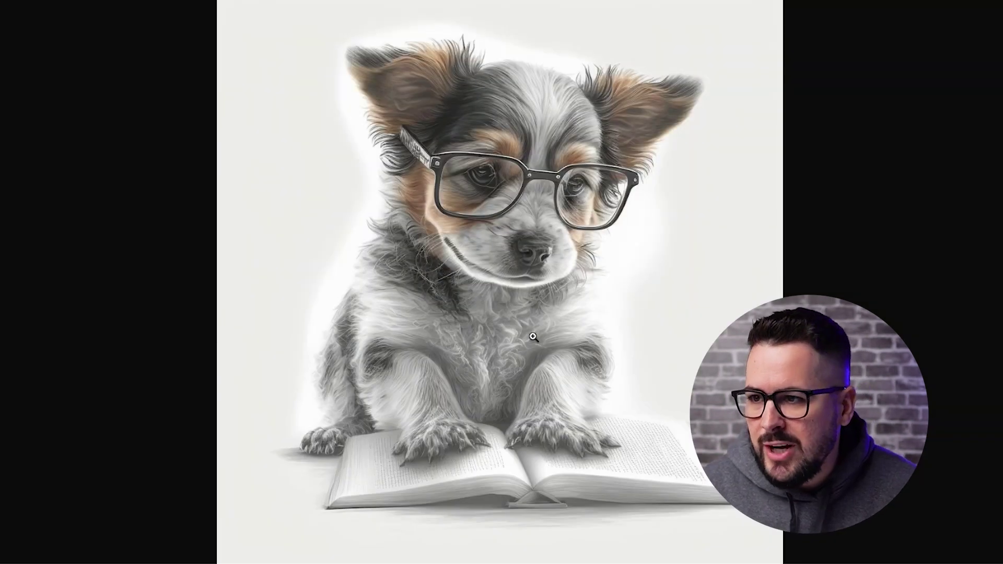